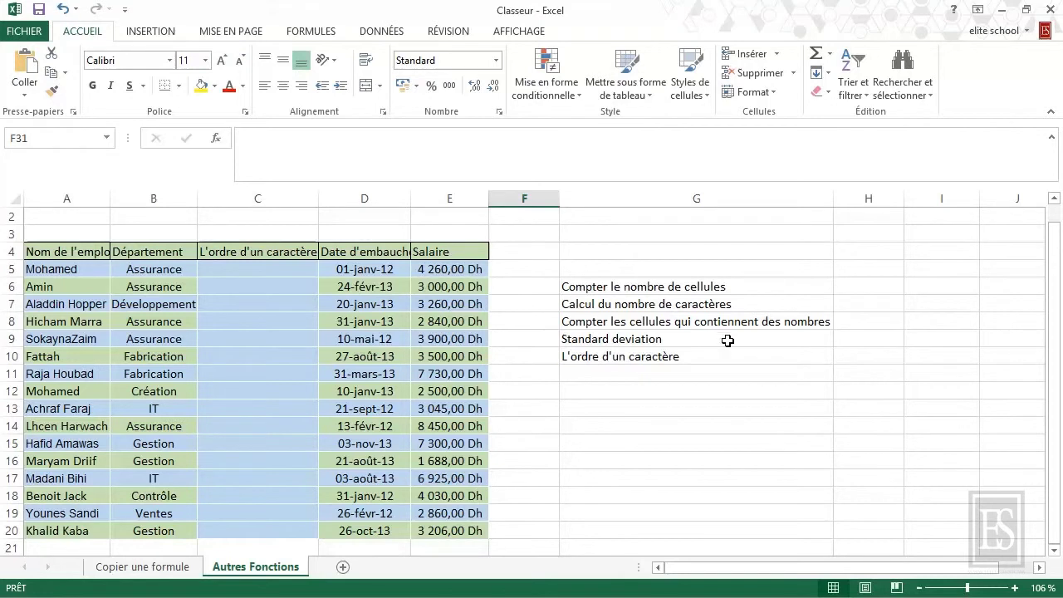
Switch the ribbon to the Formules tab to show the function library.
{"action": "left_click", "coordinate": [299, 33]}
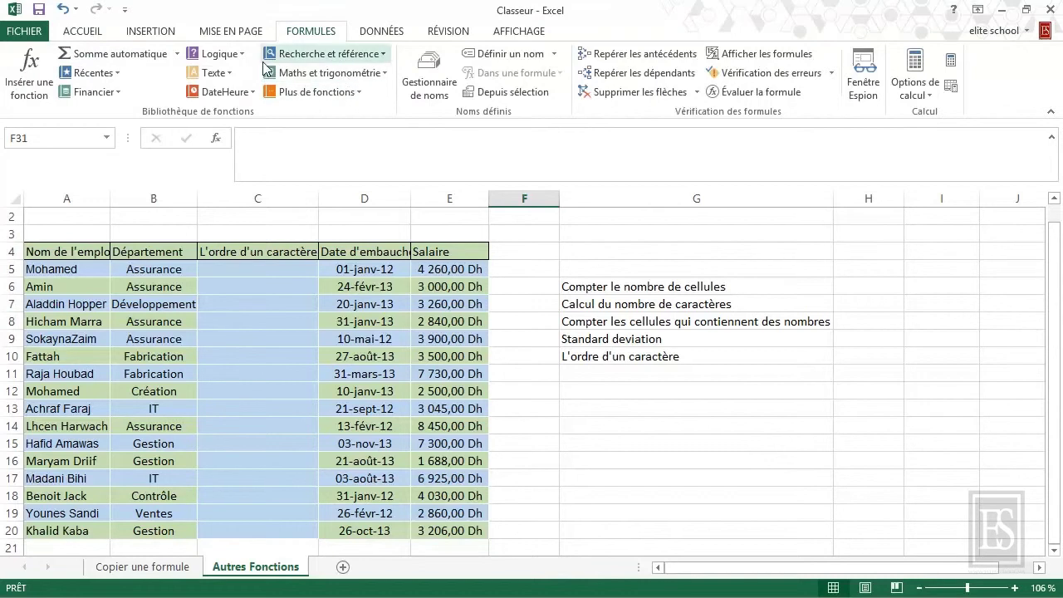
Browse the Financier function list through to VAN.PAIEMENTS at its end.
{"action": "left_click", "coordinate": [95, 87]}
{"action": "scroll", "coordinate": [95, 173], "scroll_direction": "down", "scroll_amount": 1}
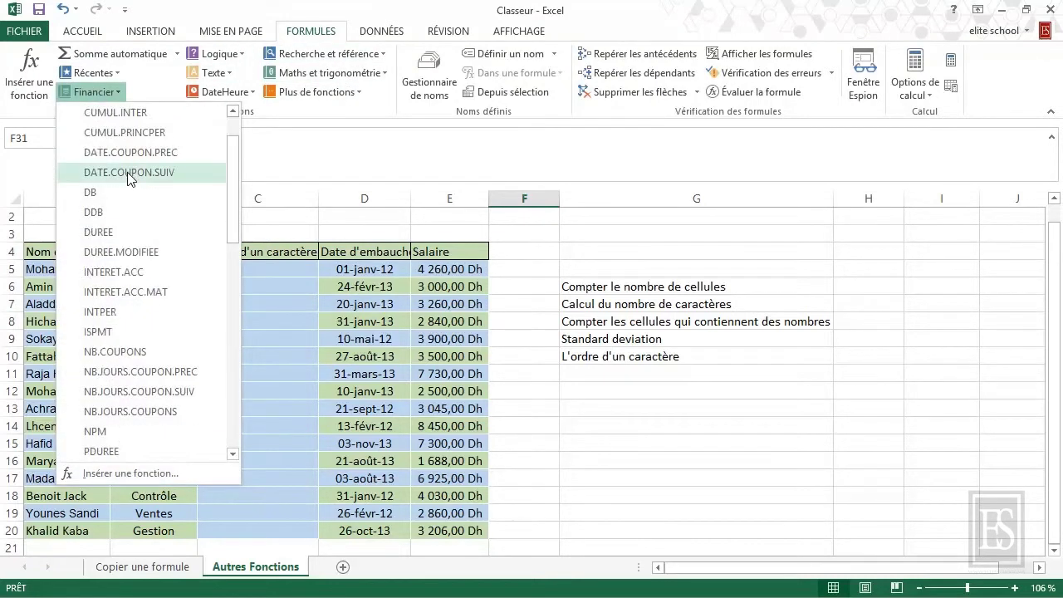
{"action": "scroll", "coordinate": [116, 208], "scroll_direction": "down", "scroll_amount": 3}
{"action": "scroll", "coordinate": [138, 247], "scroll_direction": "down", "scroll_amount": 2}
{"action": "scroll", "coordinate": [138, 248], "scroll_direction": "down", "scroll_amount": 1}
{"action": "scroll", "coordinate": [138, 254], "scroll_direction": "down", "scroll_amount": 2}
{"action": "scroll", "coordinate": [139, 260], "scroll_direction": "down", "scroll_amount": 1}
{"action": "scroll", "coordinate": [138, 260], "scroll_direction": "down", "scroll_amount": 1}
{"action": "scroll", "coordinate": [138, 274], "scroll_direction": "down", "scroll_amount": 1}
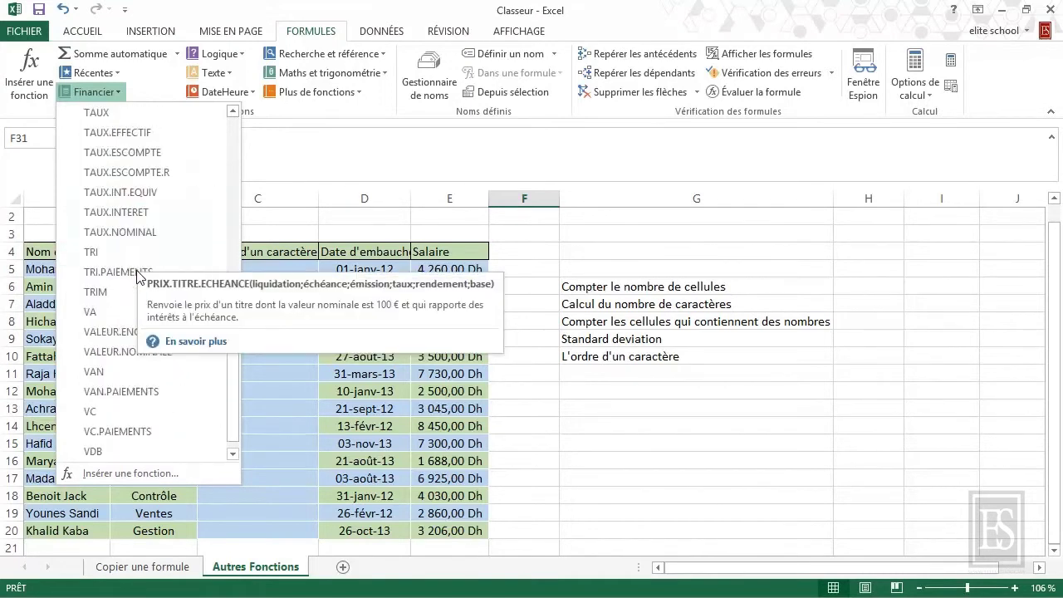
{"action": "scroll", "coordinate": [138, 286], "scroll_direction": "down", "scroll_amount": 1}
{"action": "scroll", "coordinate": [140, 274], "scroll_direction": "up", "scroll_amount": 2}
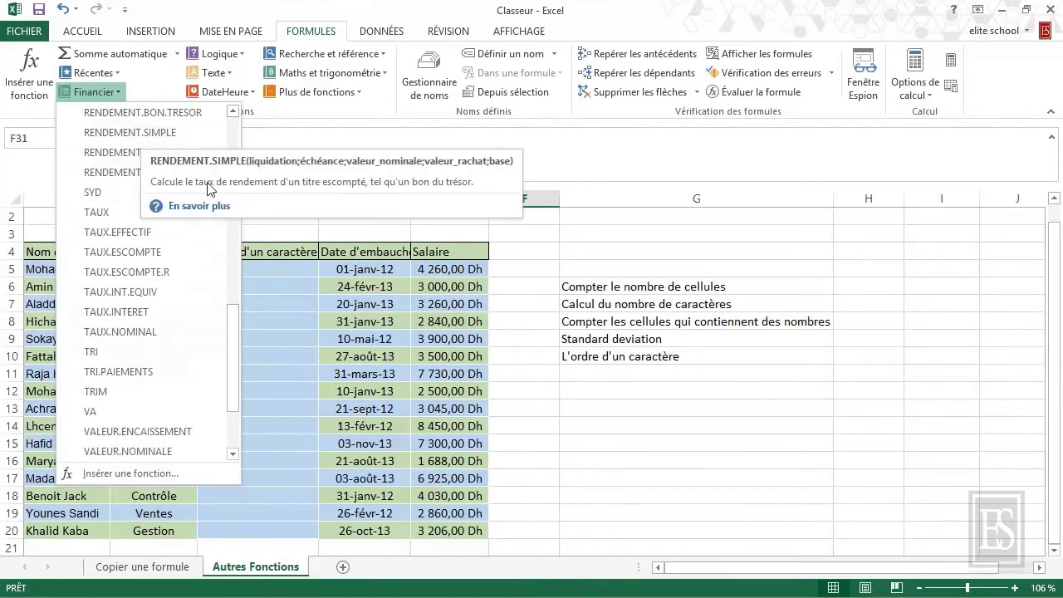
{"action": "mouse_move", "coordinate": [130, 132]}
{"action": "scroll", "coordinate": [151, 249], "scroll_direction": "down", "scroll_amount": 1}
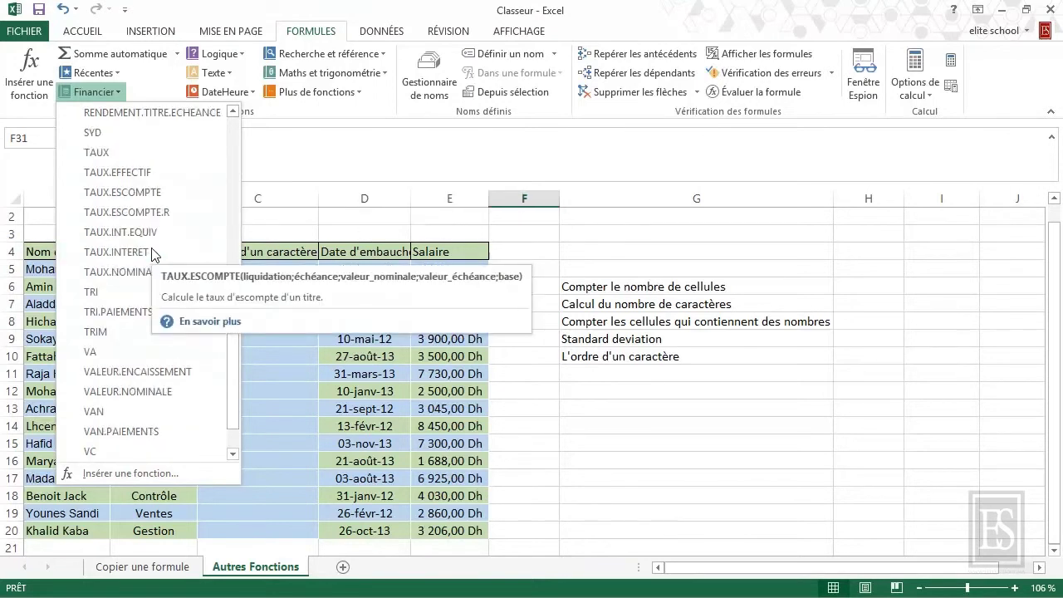
{"action": "scroll", "coordinate": [152, 254], "scroll_direction": "down", "scroll_amount": 1}
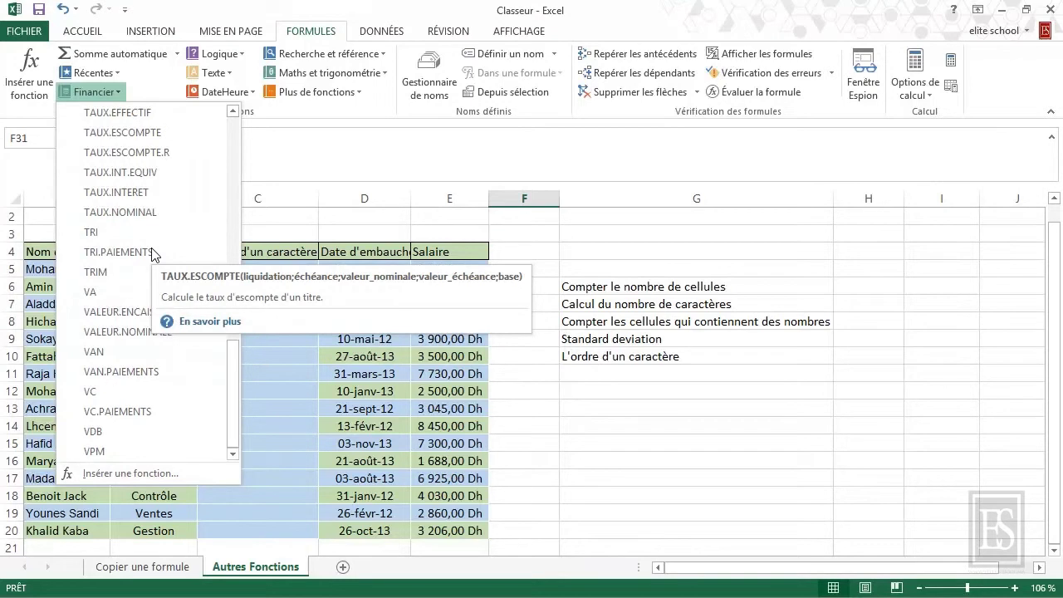
{"action": "scroll", "coordinate": [152, 254], "scroll_direction": "up", "scroll_amount": 1}
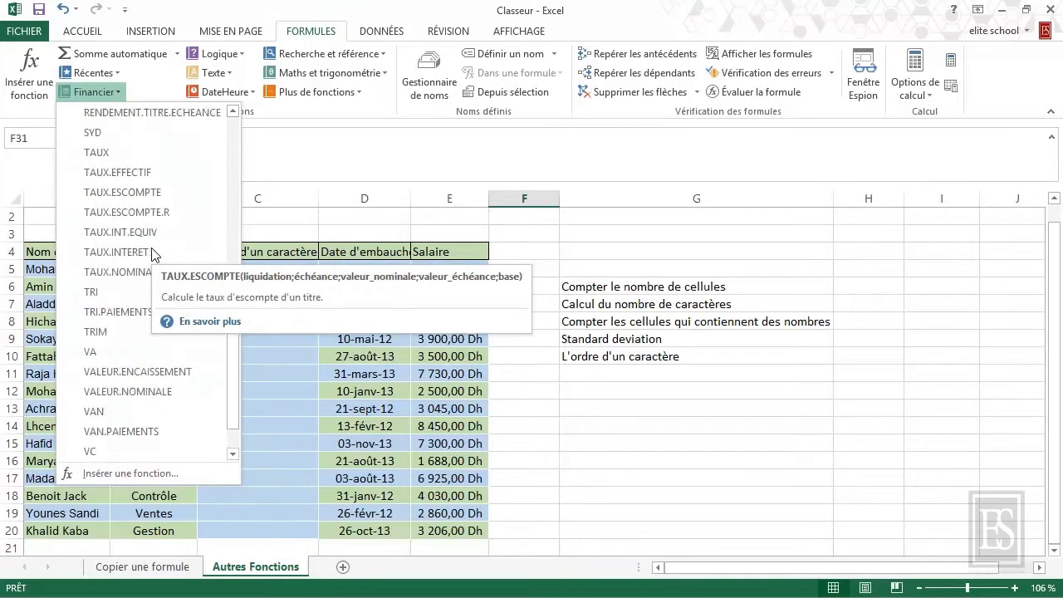
{"action": "scroll", "coordinate": [152, 254], "scroll_direction": "up", "scroll_amount": 2}
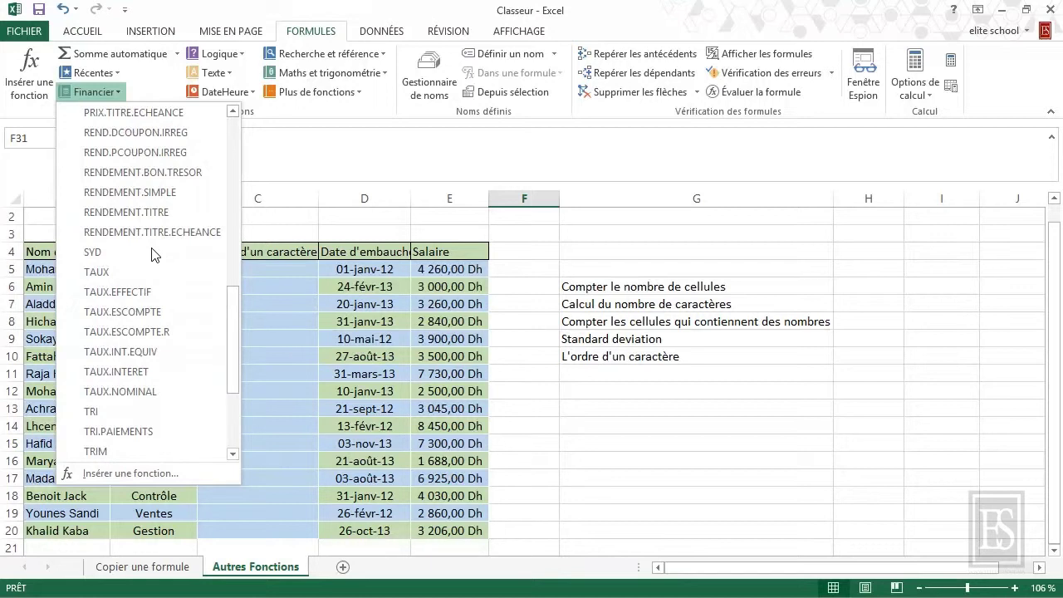
{"action": "scroll", "coordinate": [152, 254], "scroll_direction": "up", "scroll_amount": 1}
{"action": "scroll", "coordinate": [152, 254], "scroll_direction": "up", "scroll_amount": 1}
{"action": "scroll", "coordinate": [152, 254], "scroll_direction": "down", "scroll_amount": 2}
{"action": "scroll", "coordinate": [152, 254], "scroll_direction": "down", "scroll_amount": 1}
{"action": "scroll", "coordinate": [152, 254], "scroll_direction": "down", "scroll_amount": 1}
{"action": "scroll", "coordinate": [152, 254], "scroll_direction": "down", "scroll_amount": 1}
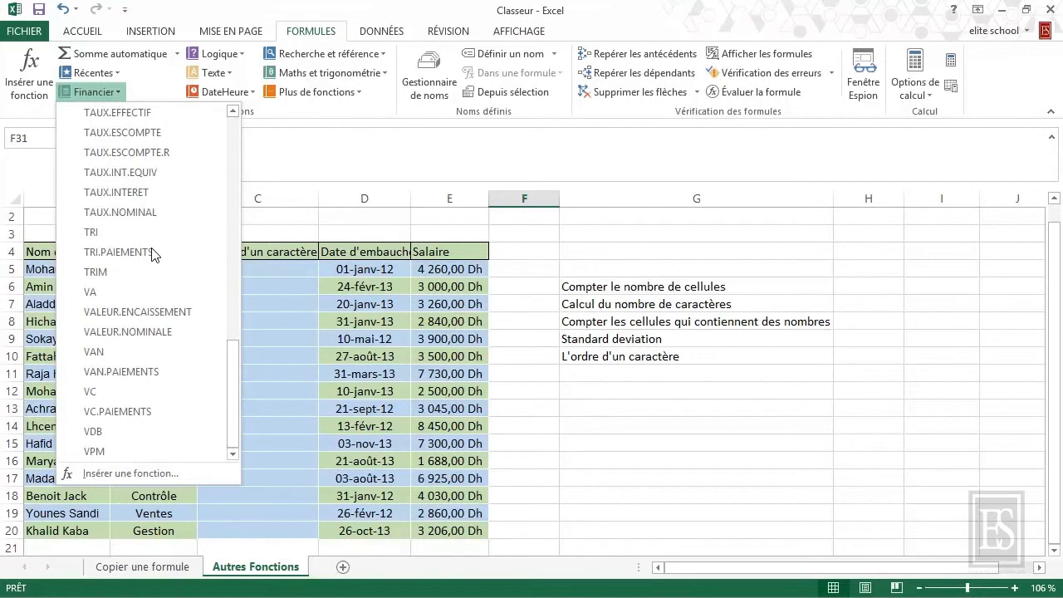
{"action": "mouse_move", "coordinate": [121, 371]}
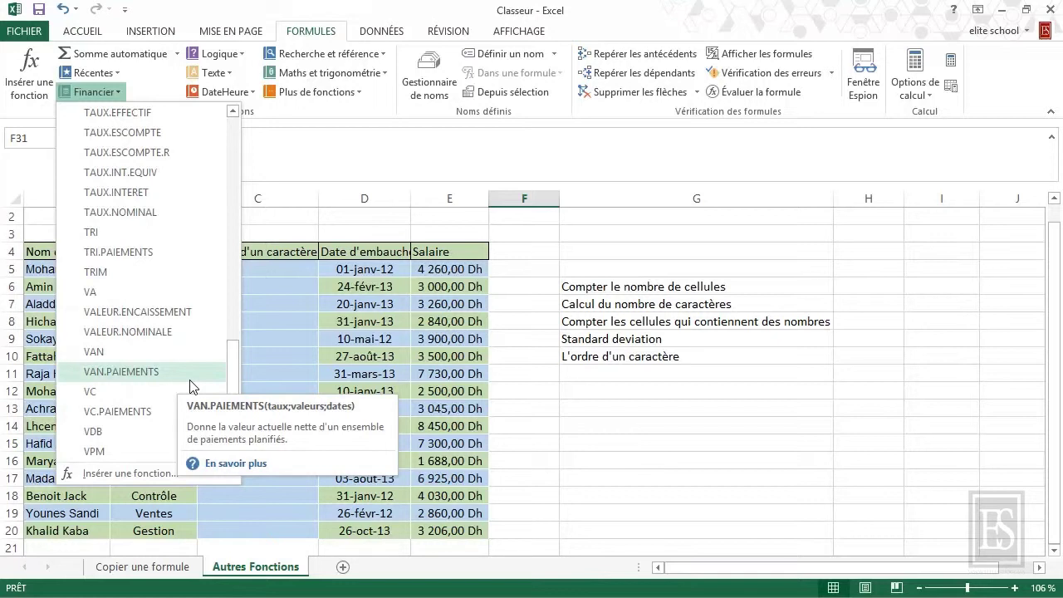
Look through the DateHeure and Logique function lists, then close them.
{"action": "left_click", "coordinate": [240, 92]}
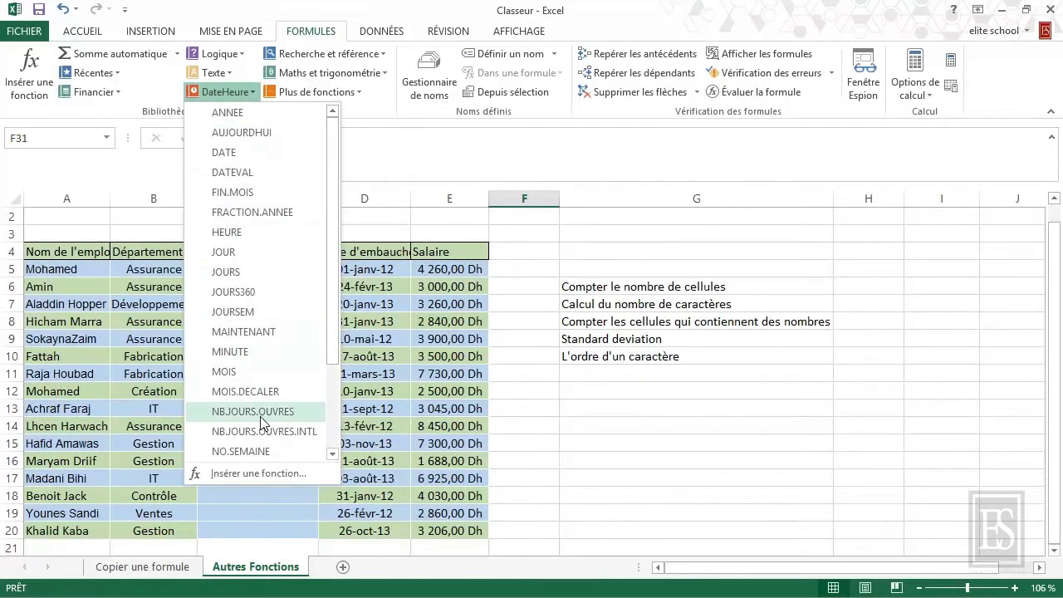
{"action": "left_click", "coordinate": [231, 55]}
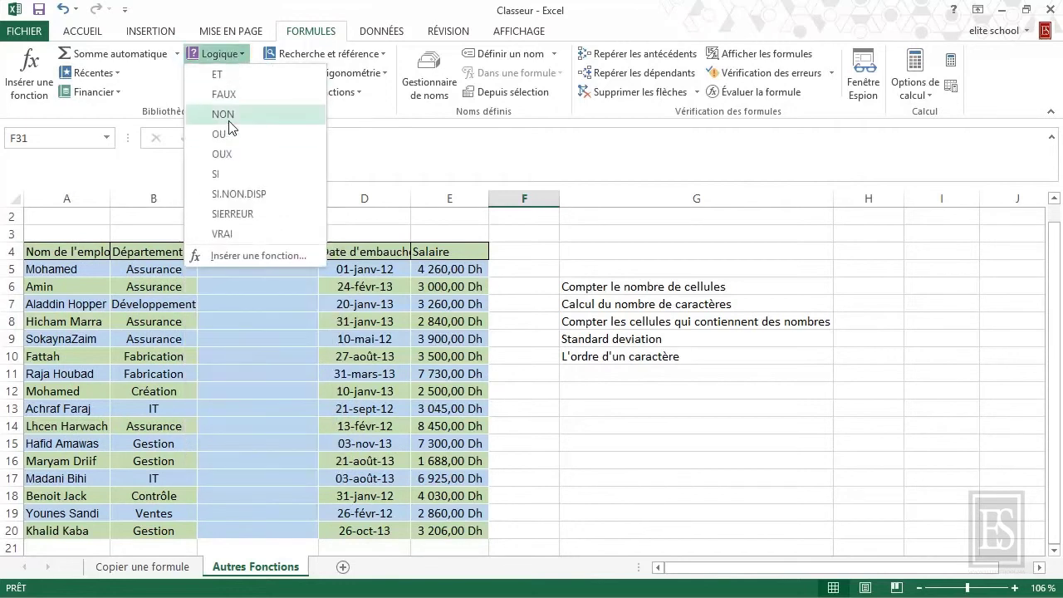
{"action": "left_click", "coordinate": [214, 55]}
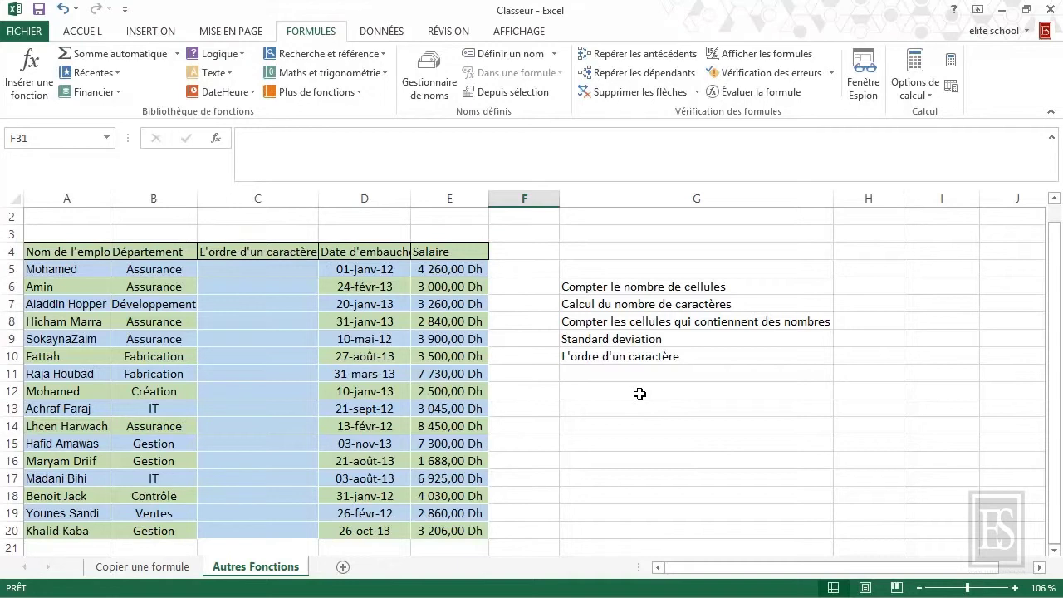
{"action": "left_click", "coordinate": [760, 285]}
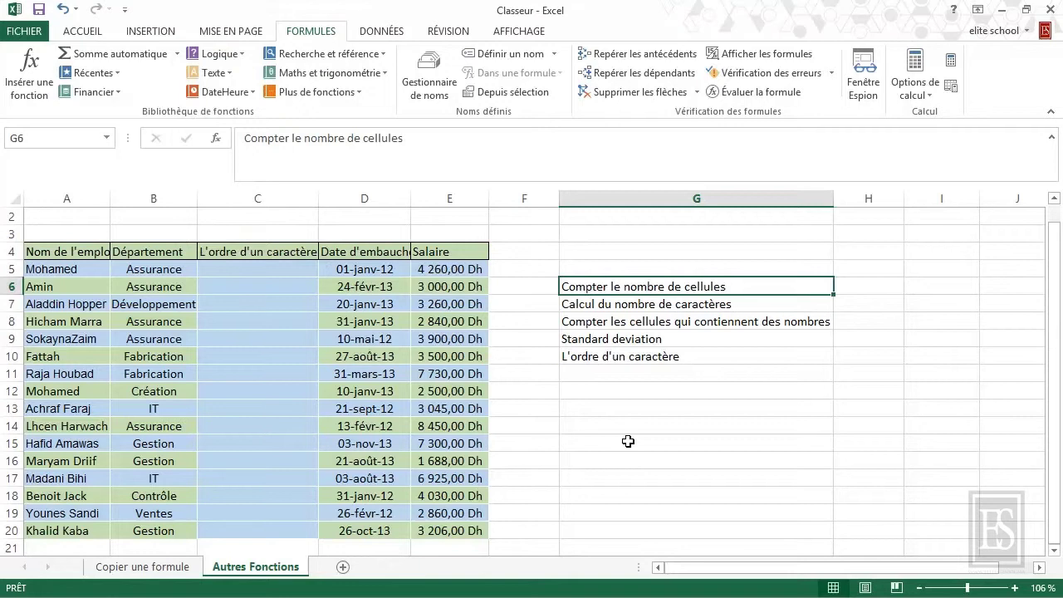
Enter =NBVAL(A4:A20) in H6, returning 17, and check the formula.
{"action": "left_click", "coordinate": [863, 289]}
{"action": "type", "text": "="}
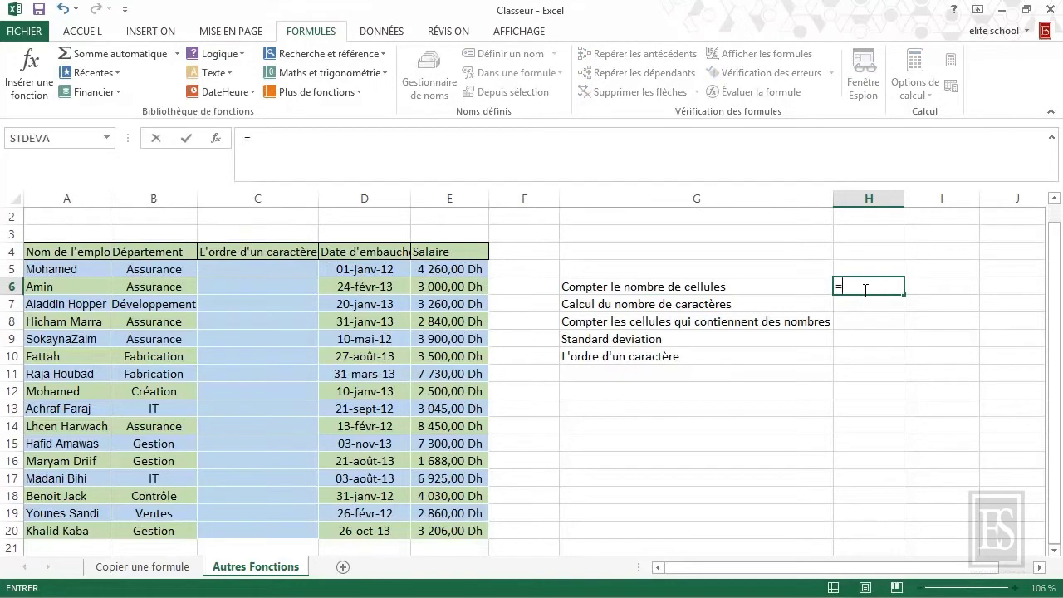
{"action": "type", "text": "nbva"}
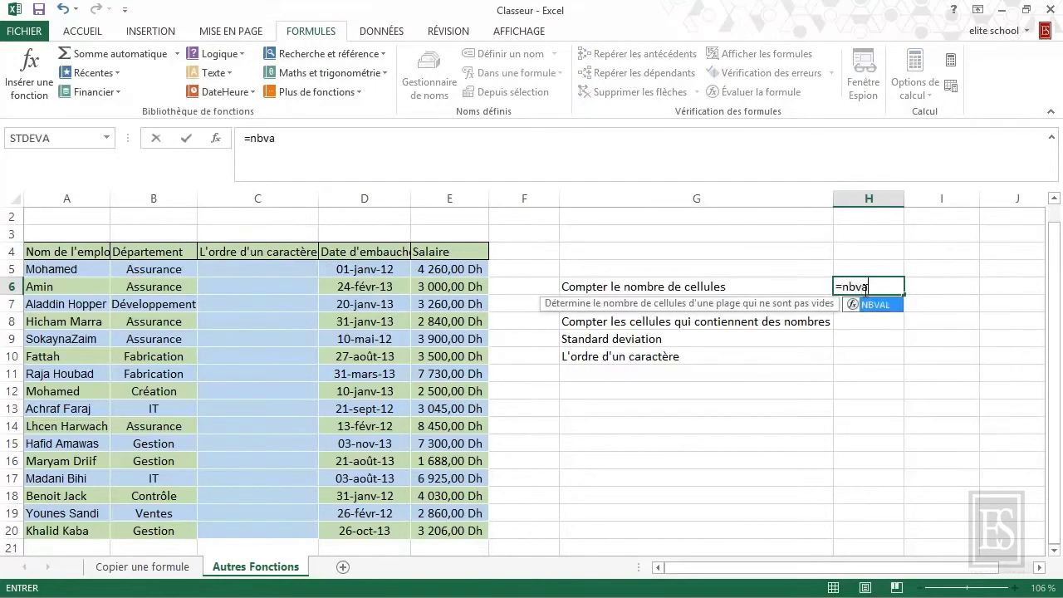
{"action": "type", "text": "l("}
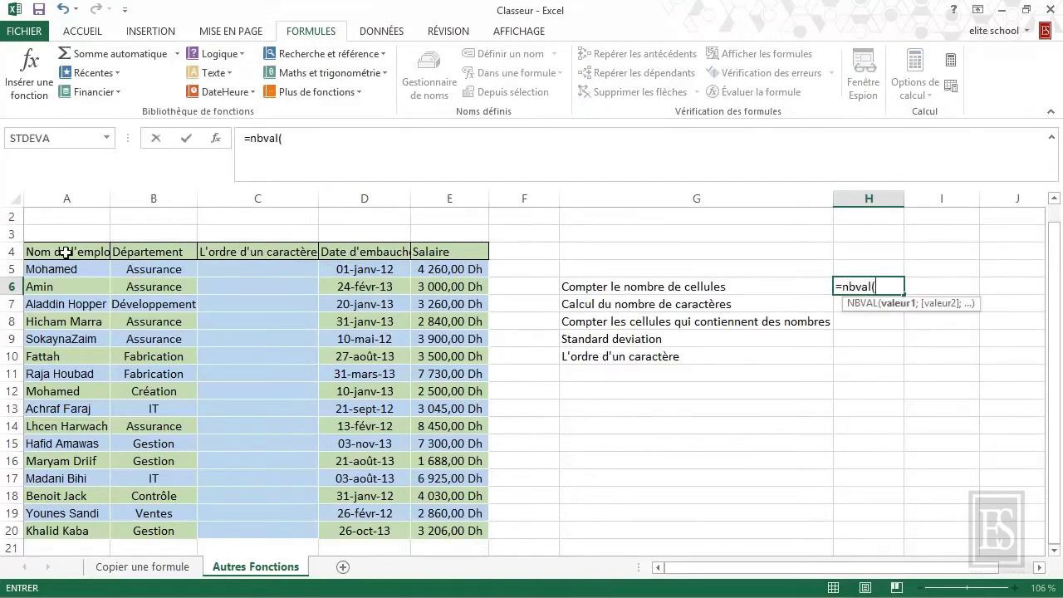
{"action": "left_click_drag", "start_coordinate": [65, 253], "coordinate": [67, 532]}
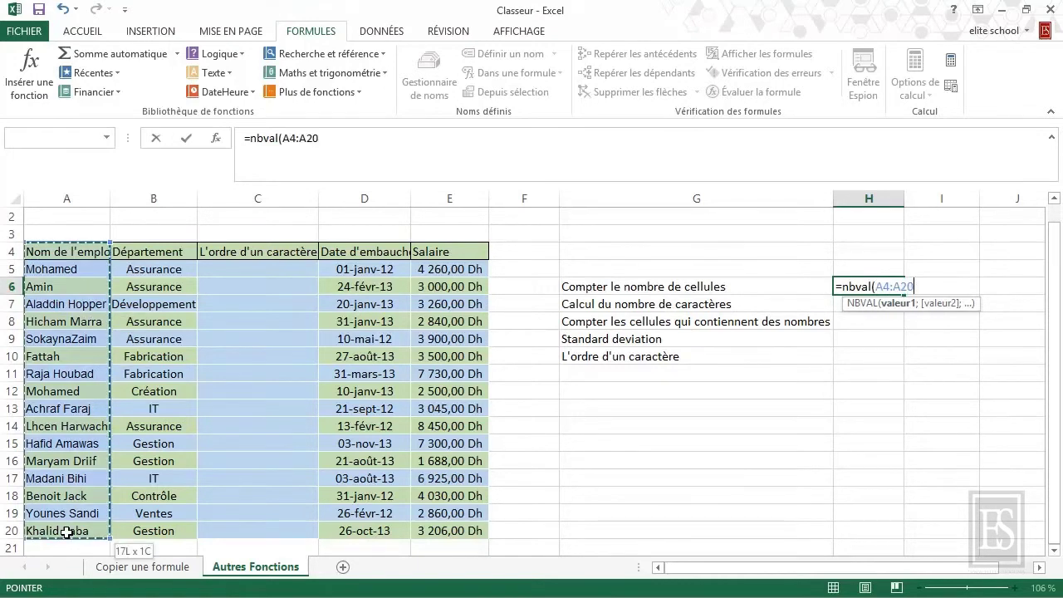
{"action": "key", "text": "Return"}
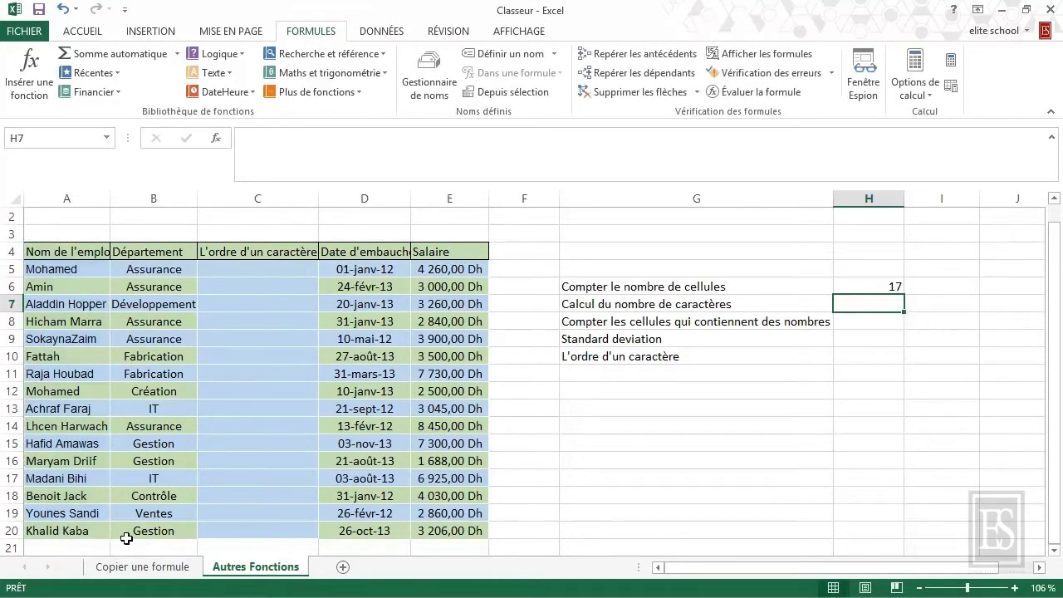
{"action": "left_click", "coordinate": [843, 280]}
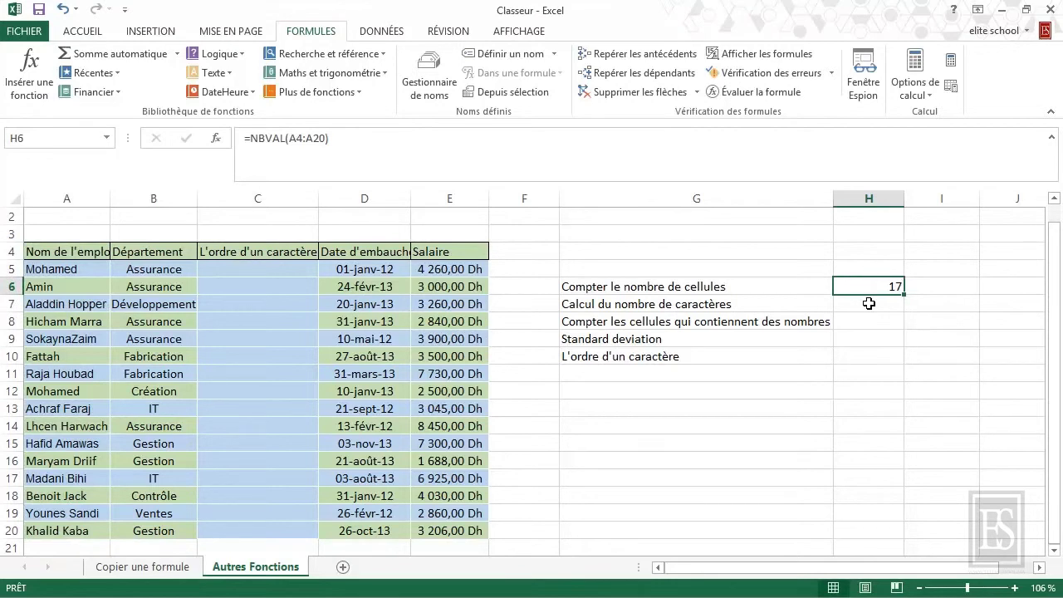
{"action": "left_click", "coordinate": [56, 249]}
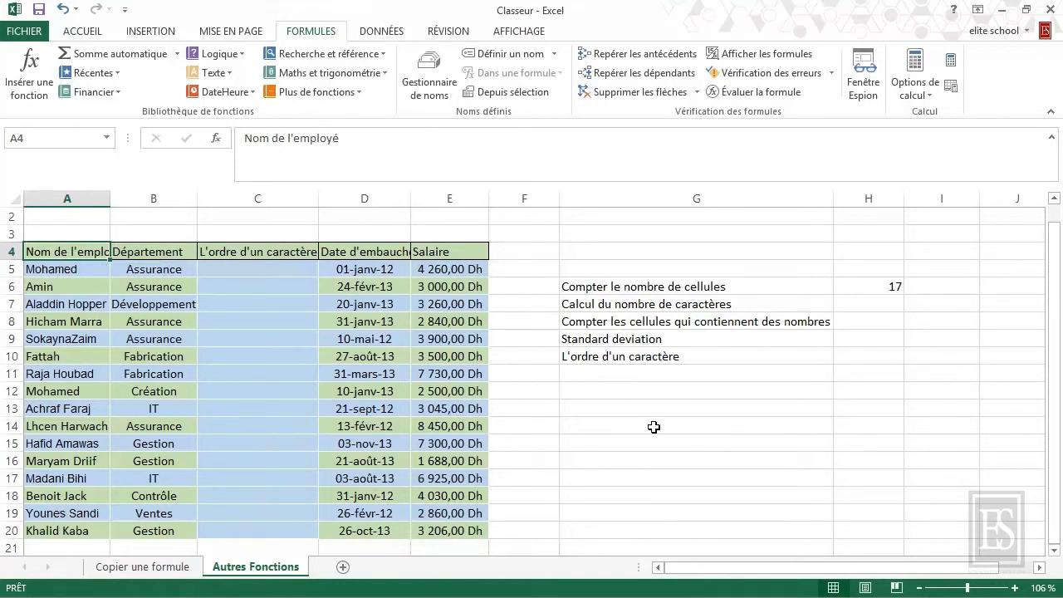
Enter =NBCAR(B7) in H7, returning 13 characters, and check the formula.
{"action": "left_click", "coordinate": [747, 305]}
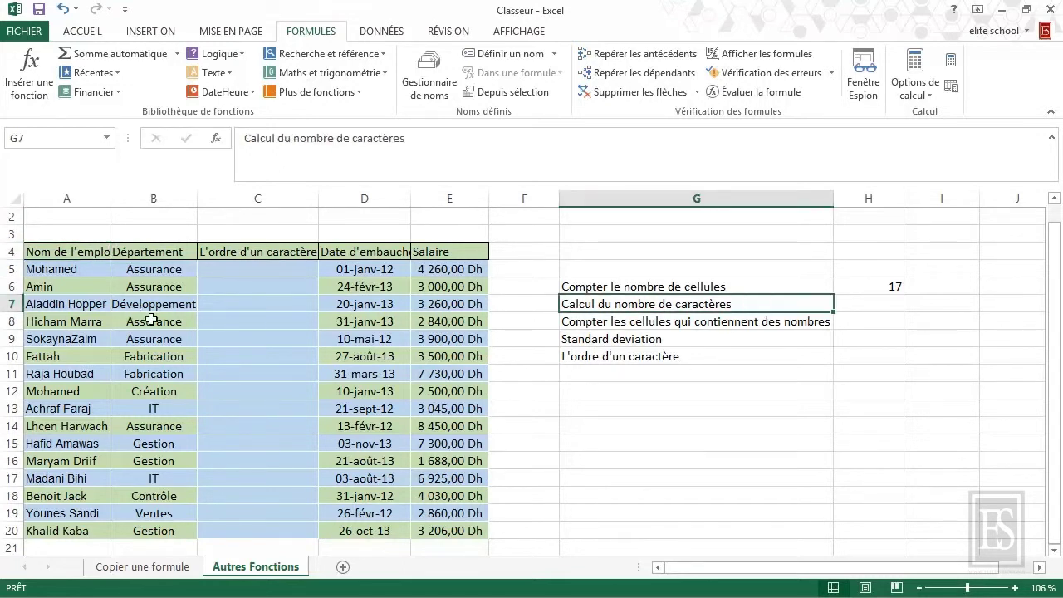
{"action": "left_click", "coordinate": [871, 306]}
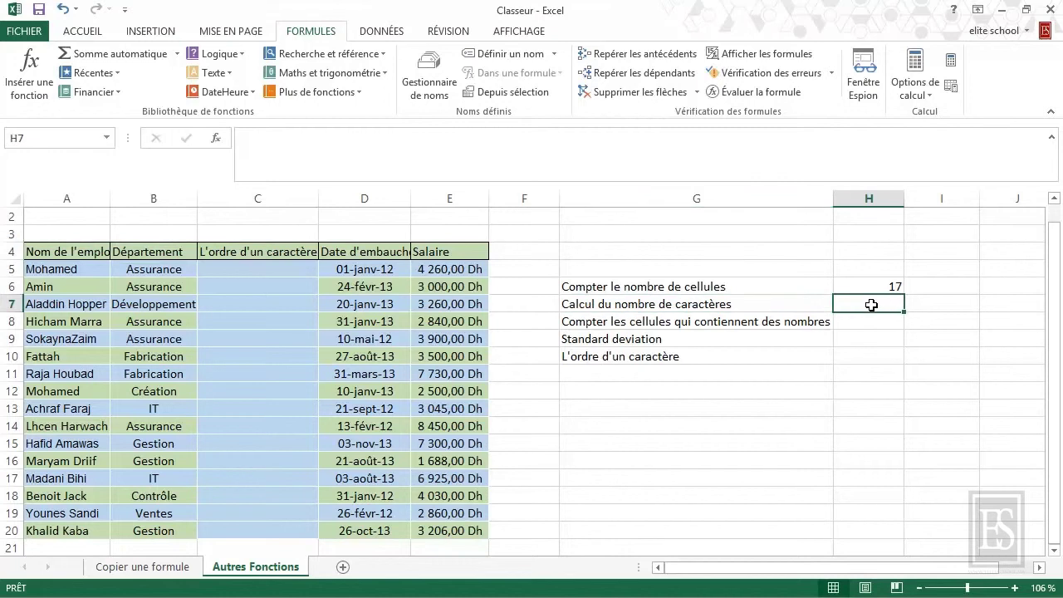
{"action": "type", "text": "=nbcar"}
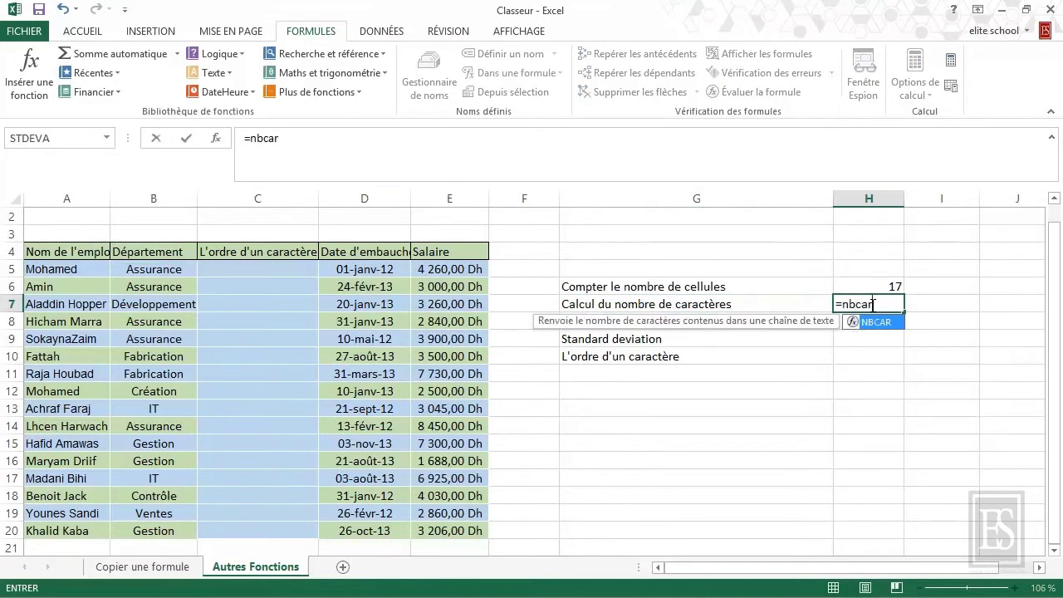
{"action": "type", "text": "("}
{"action": "left_click", "coordinate": [181, 303]}
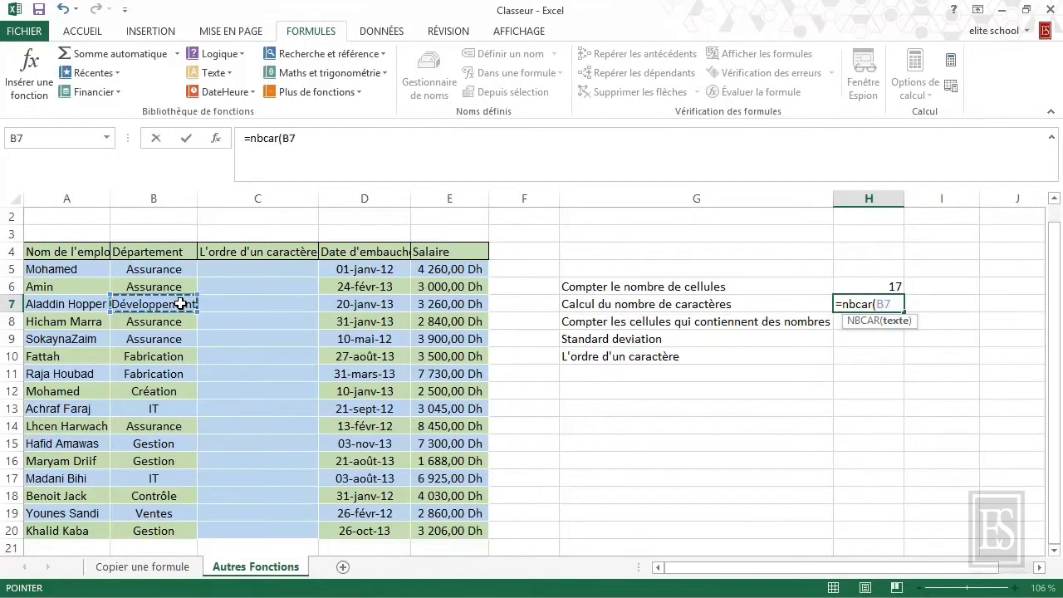
{"action": "key", "text": "Return"}
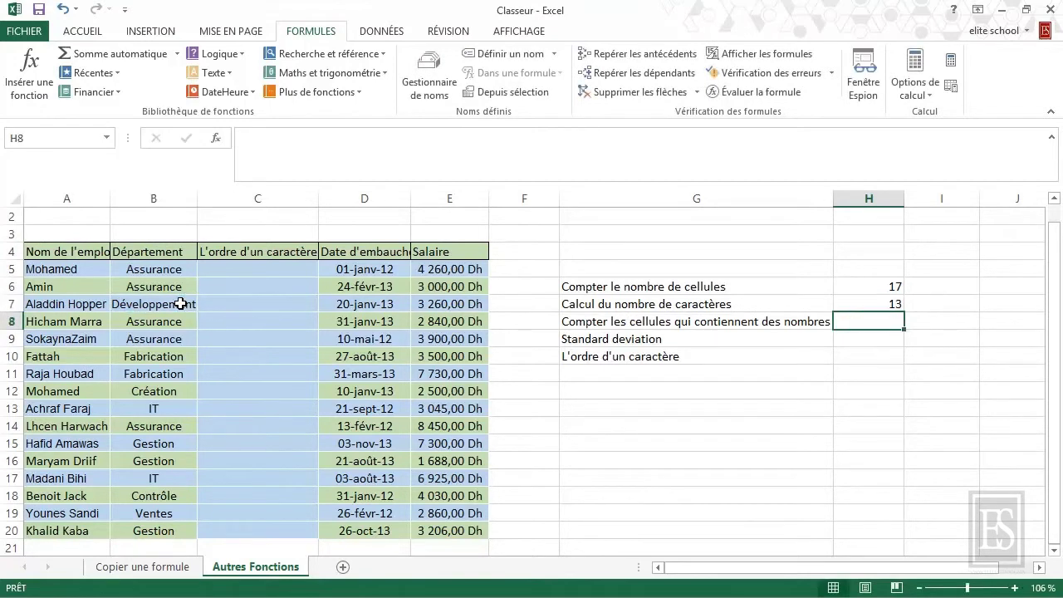
{"action": "left_click", "coordinate": [866, 301]}
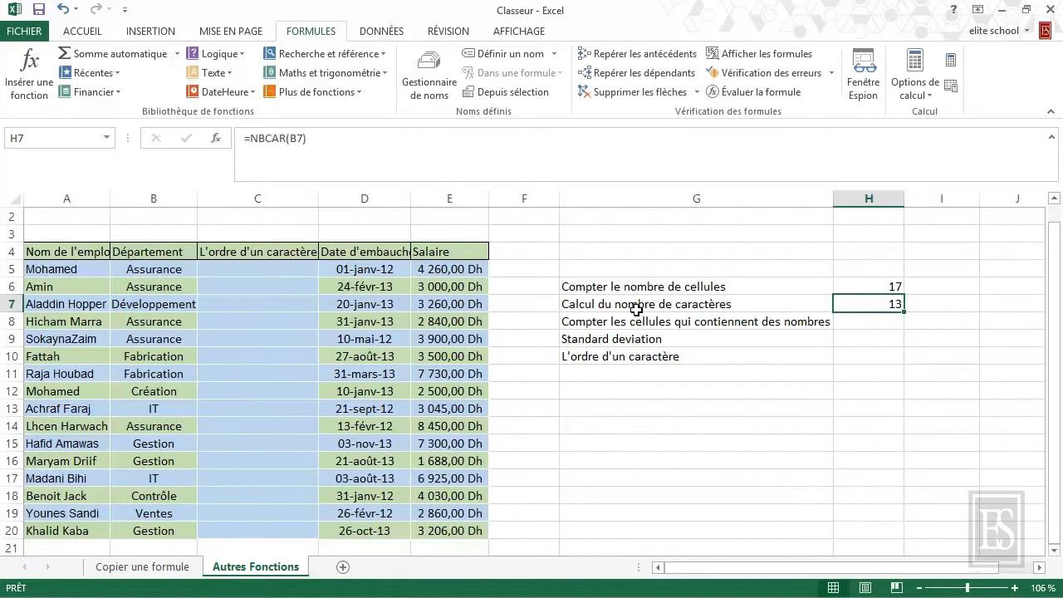
{"action": "left_click", "coordinate": [790, 322]}
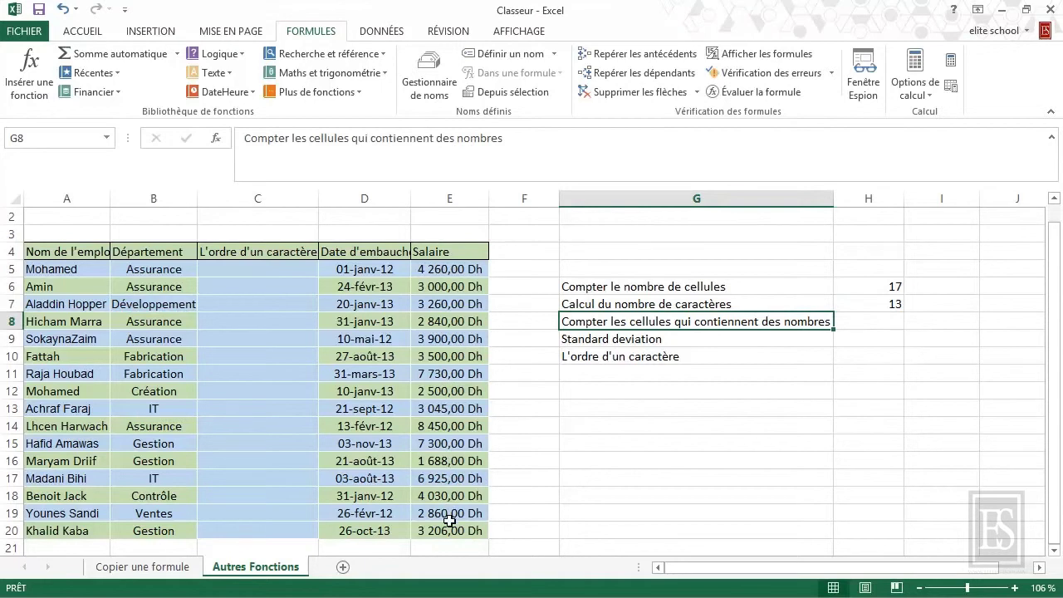
Enter =NB over column E in H8, returning 16 numeric cells.
{"action": "left_click", "coordinate": [846, 321]}
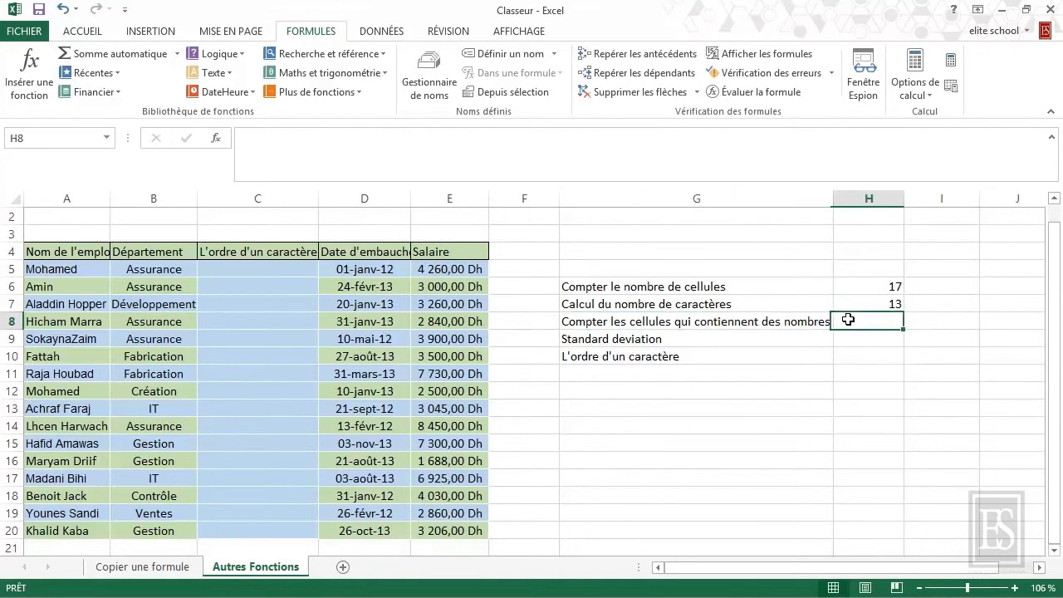
{"action": "type", "text": "=nb("}
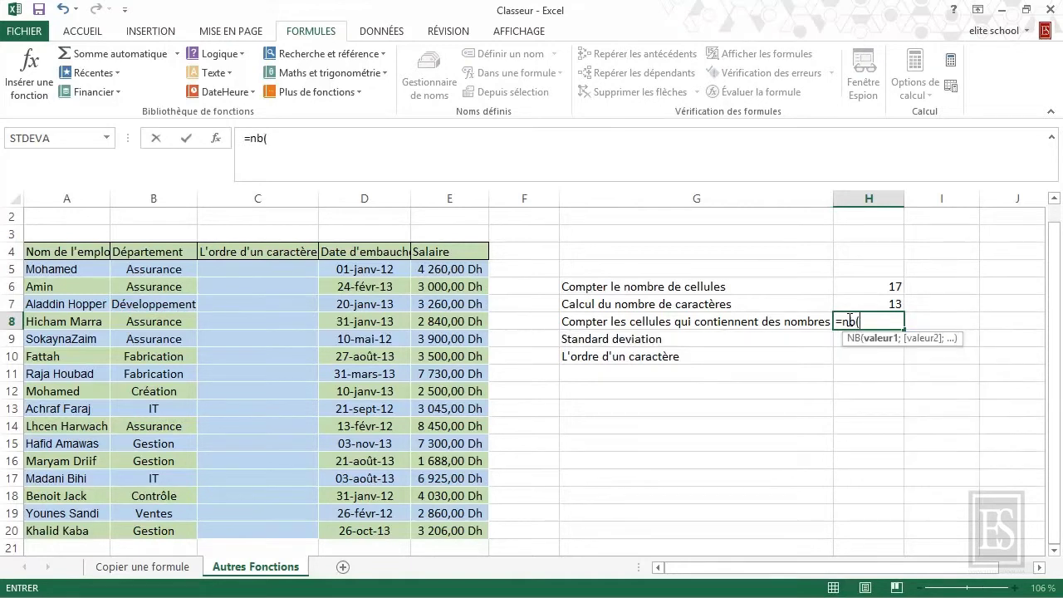
{"action": "left_click", "coordinate": [454, 199]}
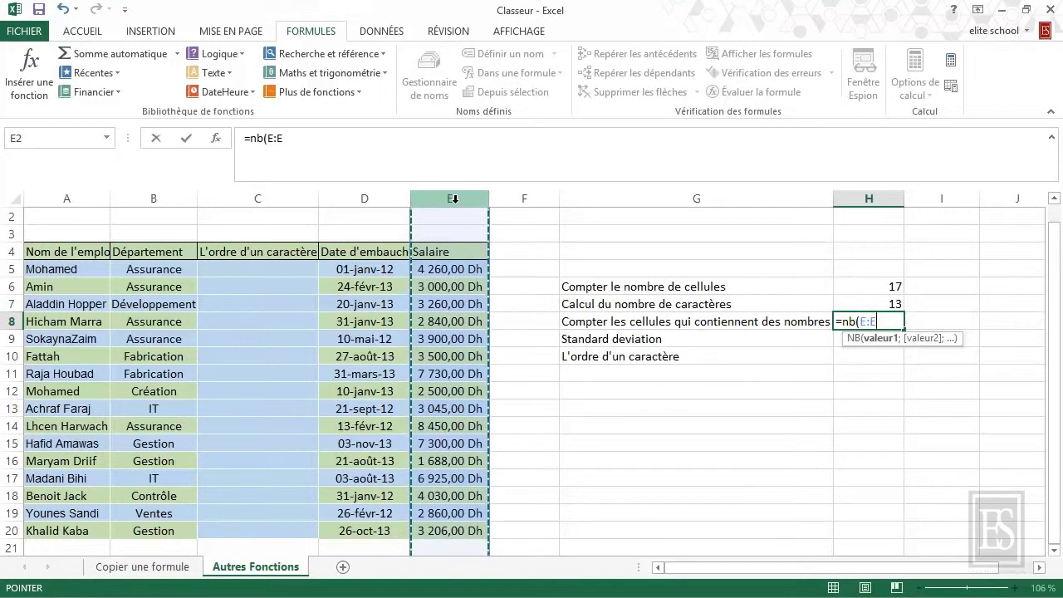
{"action": "key", "text": "Return"}
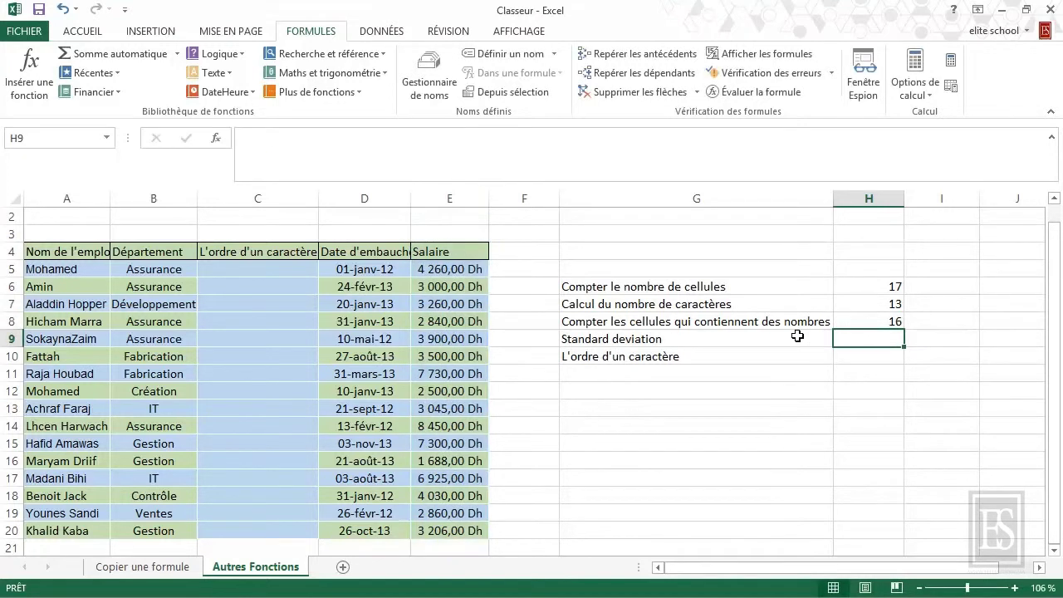
{"action": "left_click", "coordinate": [861, 319]}
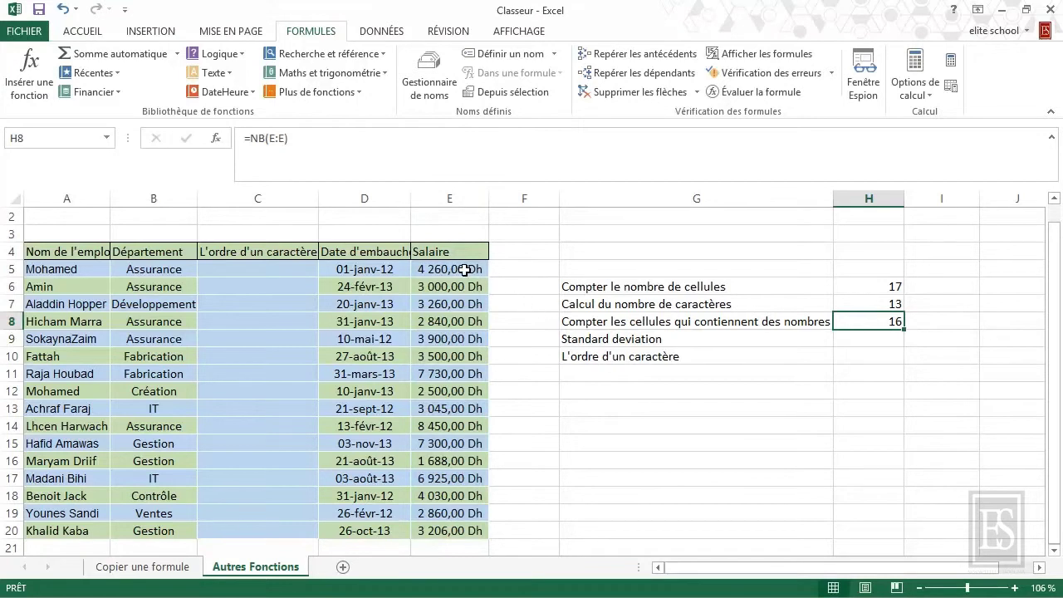
Select the salaries E5:E20 to verify the count of 16.
{"action": "left_click_drag", "start_coordinate": [464, 269], "coordinate": [472, 528]}
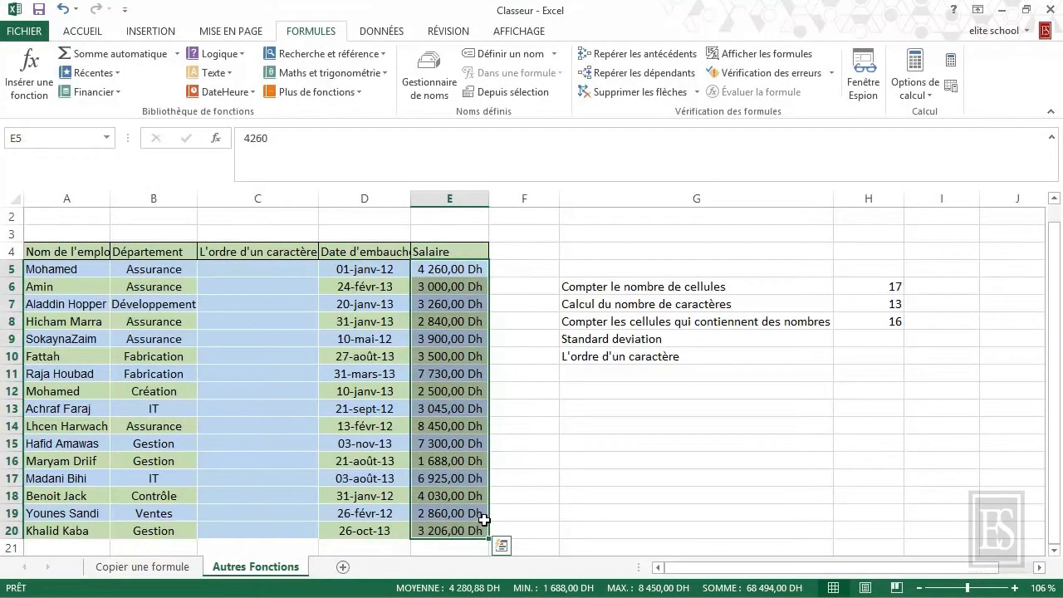
{"action": "left_click", "coordinate": [539, 492]}
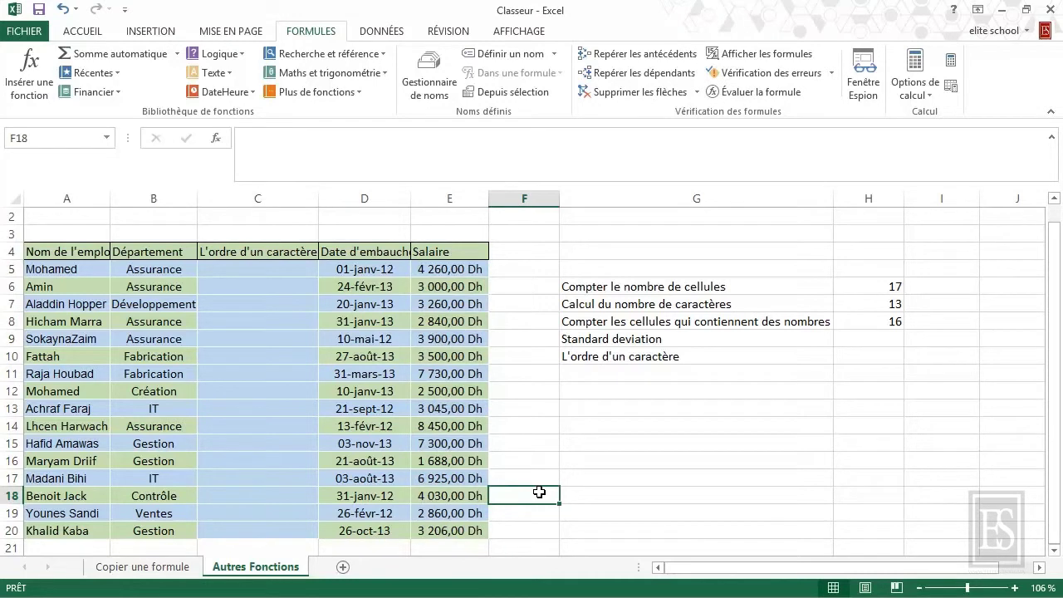
{"action": "left_click", "coordinate": [653, 341]}
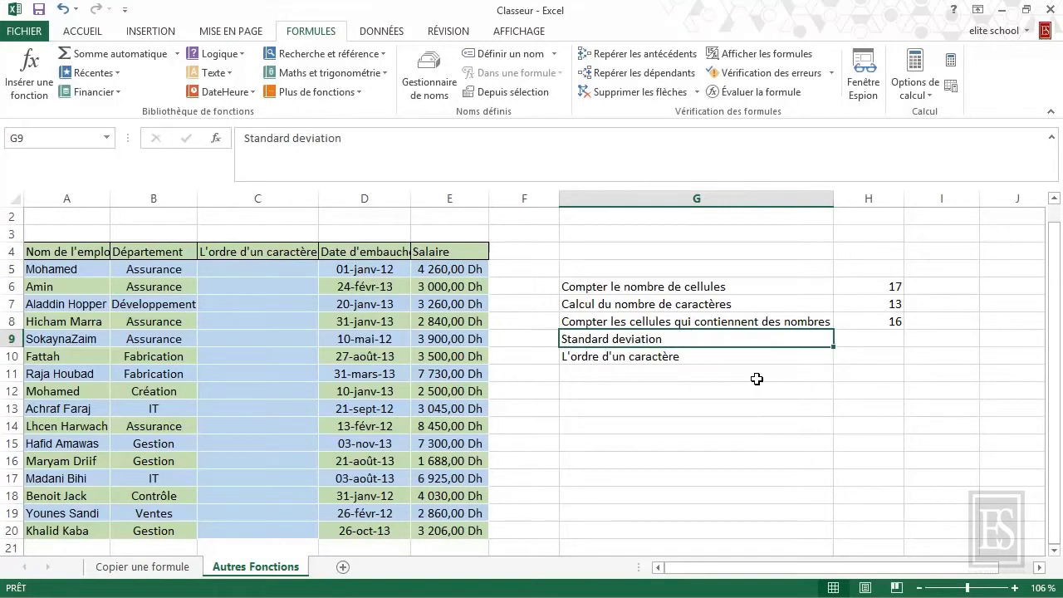
Insert =STDEVA(E:E) in H9 from the Statistiques functions, giving 2274,94196.
{"action": "left_click", "coordinate": [859, 340]}
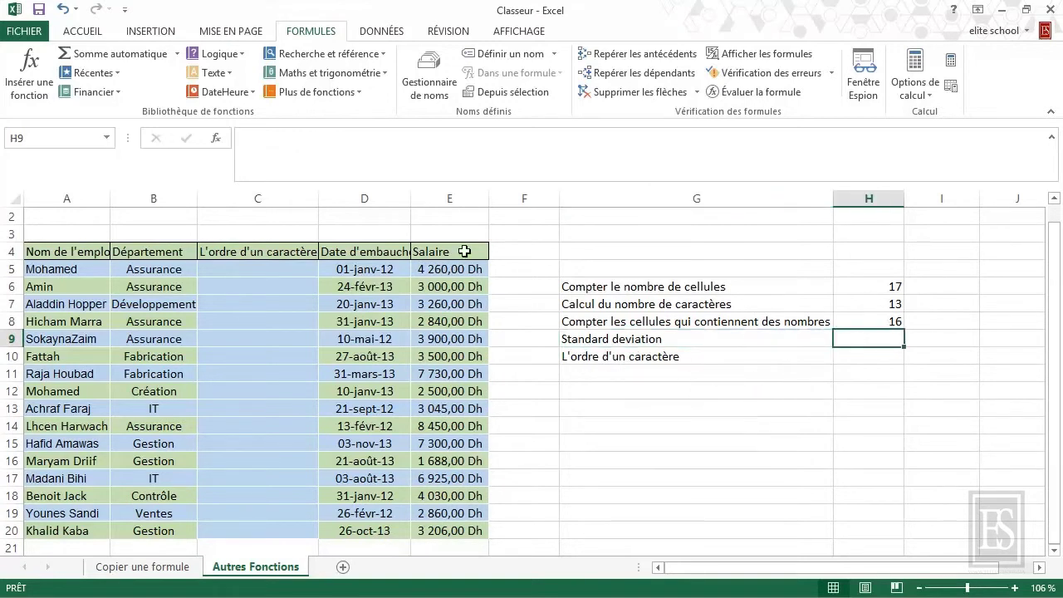
{"action": "left_click", "coordinate": [307, 92]}
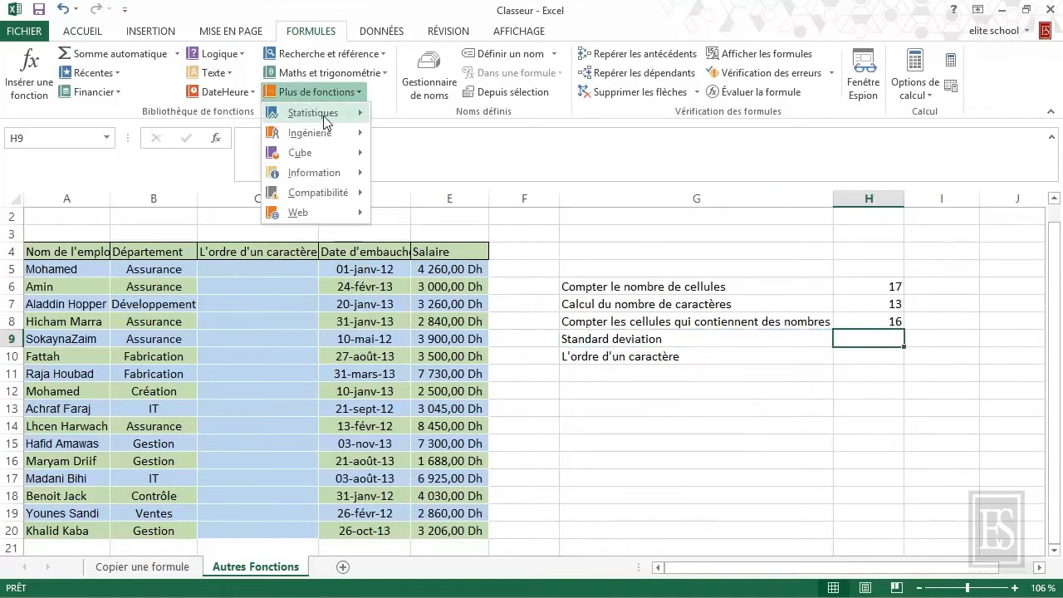
{"action": "mouse_move", "coordinate": [313, 113]}
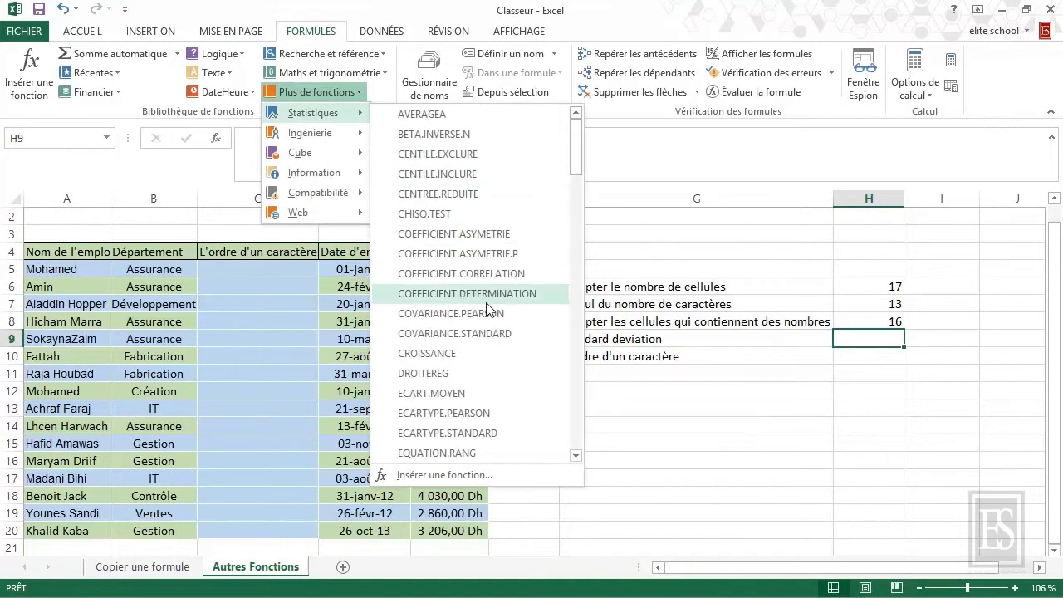
{"action": "scroll", "coordinate": [535, 256], "scroll_direction": "down", "scroll_amount": 3}
{"action": "scroll", "coordinate": [509, 339], "scroll_direction": "down", "scroll_amount": 5}
{"action": "scroll", "coordinate": [509, 340], "scroll_direction": "down", "scroll_amount": 5}
{"action": "scroll", "coordinate": [506, 345], "scroll_direction": "down", "scroll_amount": 5}
{"action": "scroll", "coordinate": [502, 353], "scroll_direction": "down", "scroll_amount": 5}
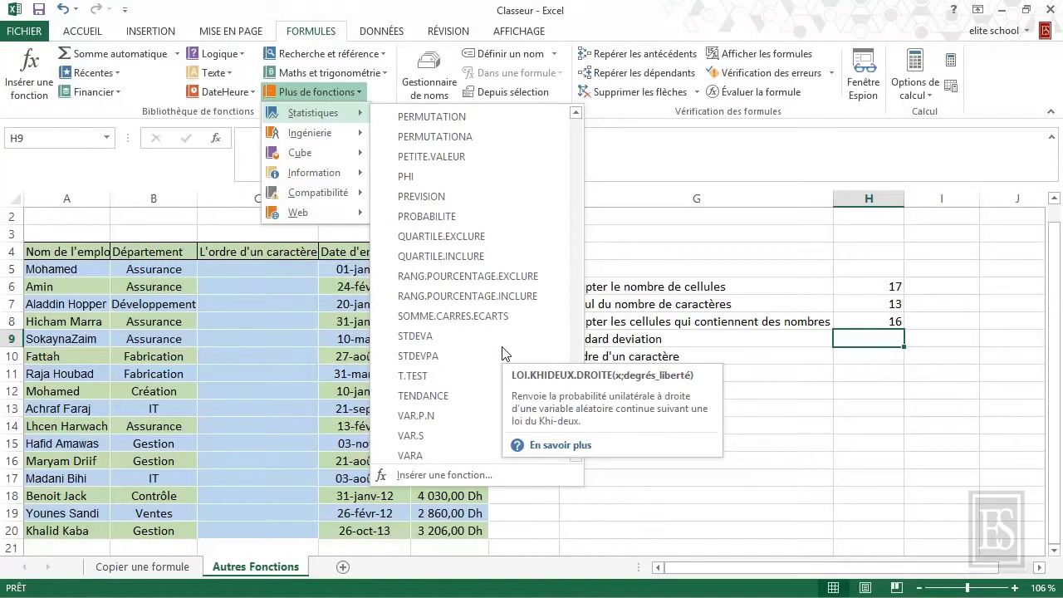
{"action": "left_click", "coordinate": [450, 333]}
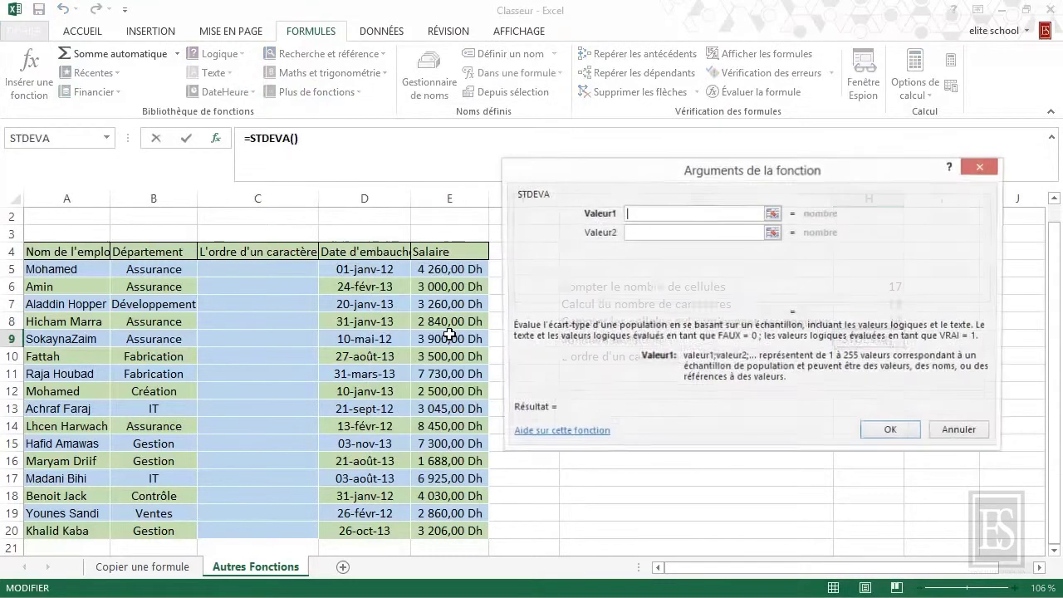
{"action": "left_click", "coordinate": [451, 199]}
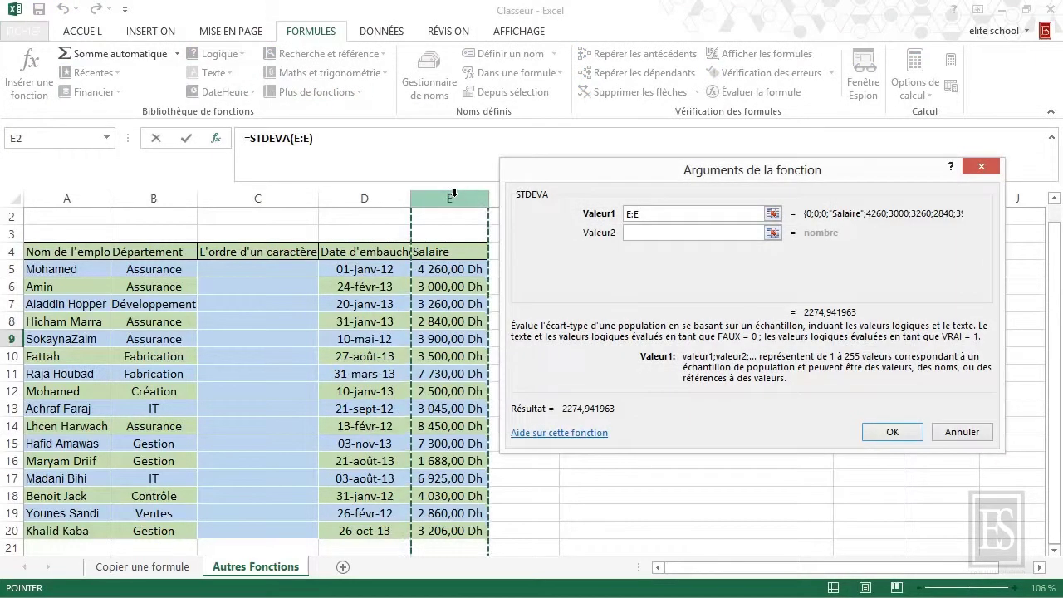
{"action": "left_click", "coordinate": [874, 431]}
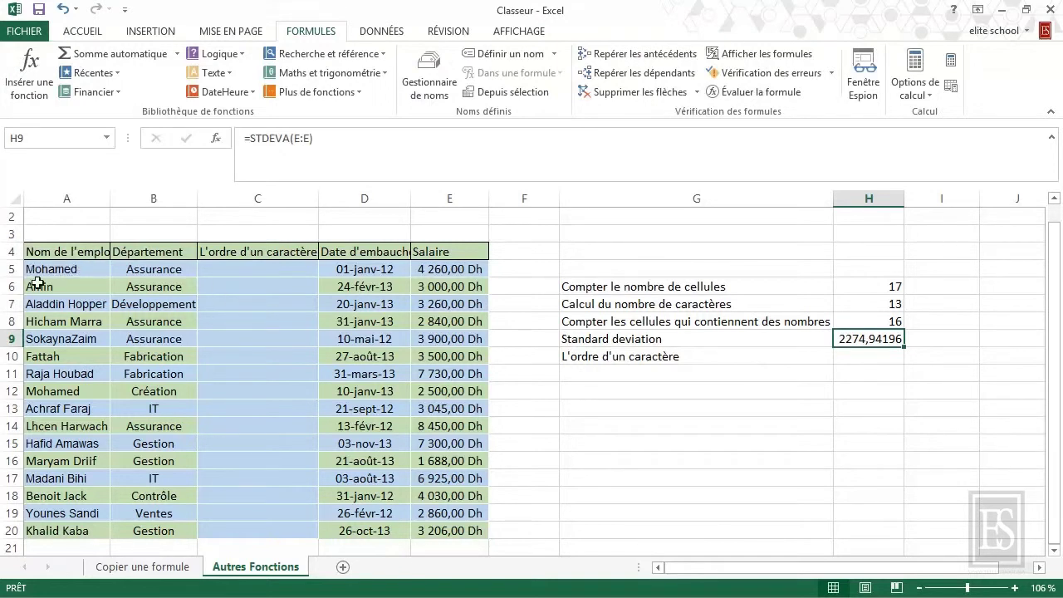
Insert =TROUVE("d";A5) in C5 from the Texte functions, returning 7.
{"action": "left_click", "coordinate": [292, 269]}
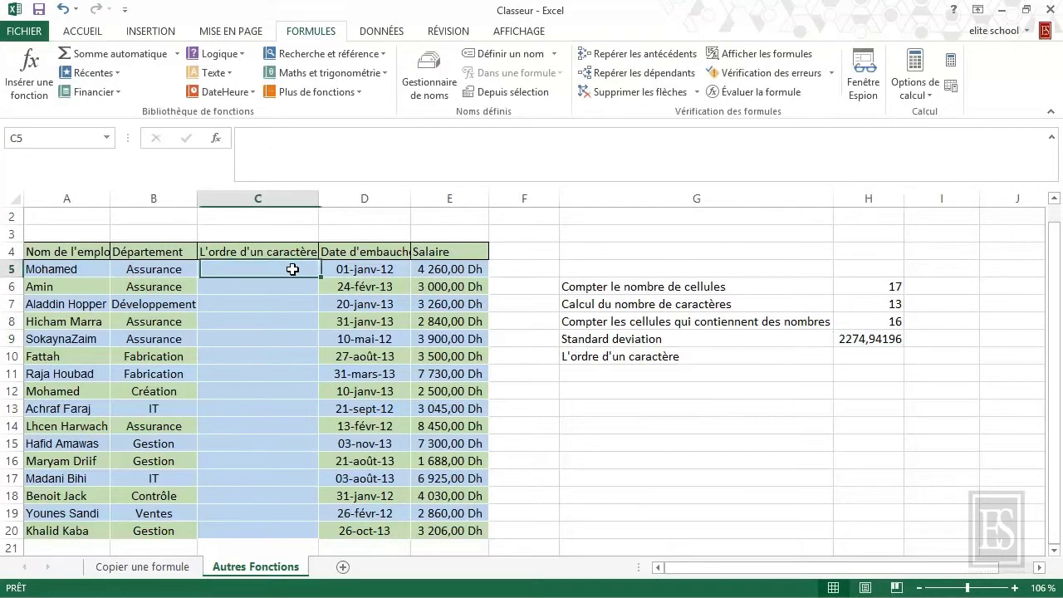
{"action": "left_click", "coordinate": [214, 72]}
{"action": "scroll", "coordinate": [254, 287], "scroll_direction": "down", "scroll_amount": 3}
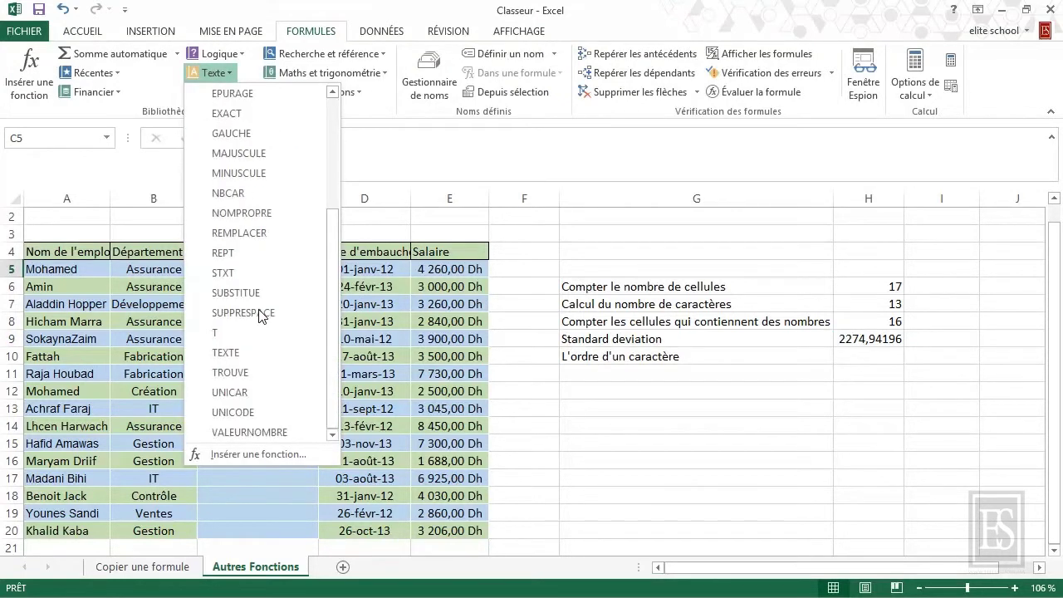
{"action": "left_click", "coordinate": [249, 371]}
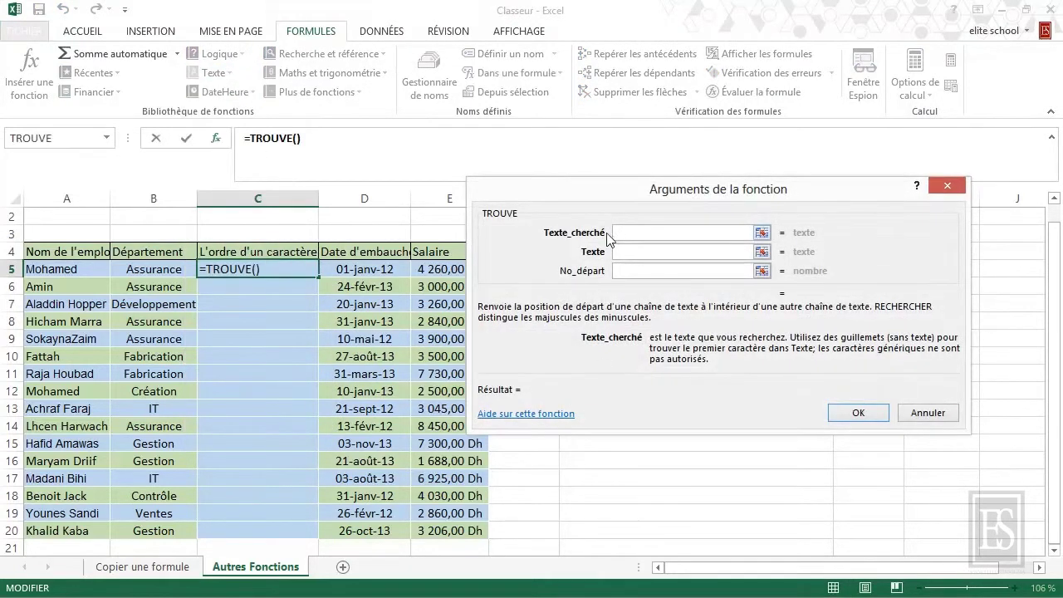
{"action": "type", "text": "d"}
{"action": "left_click", "coordinate": [762, 253]}
{"action": "left_click", "coordinate": [71, 272]}
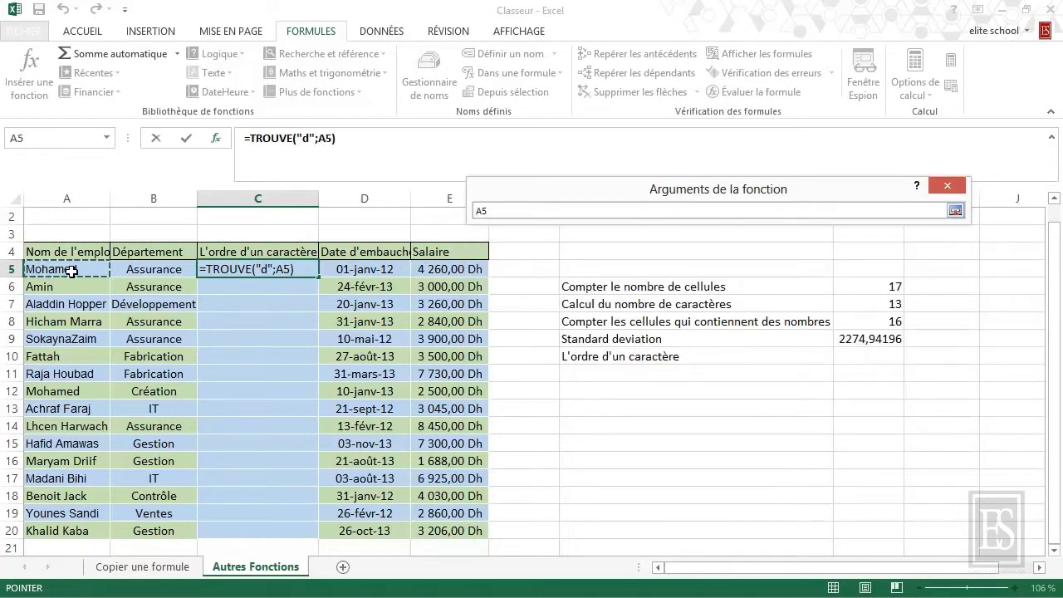
{"action": "left_click", "coordinate": [955, 210]}
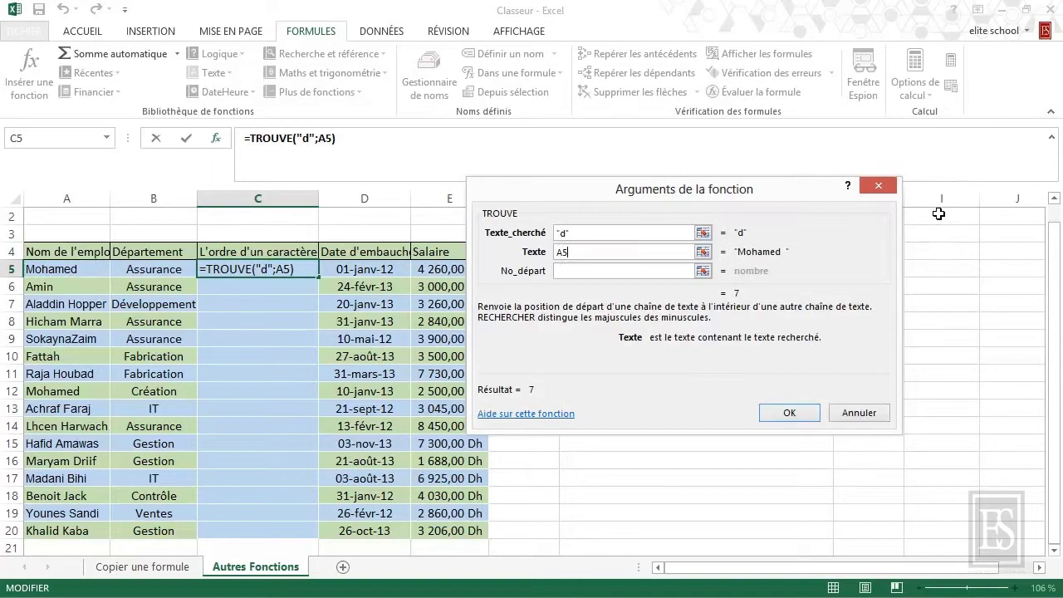
{"action": "left_click", "coordinate": [789, 411]}
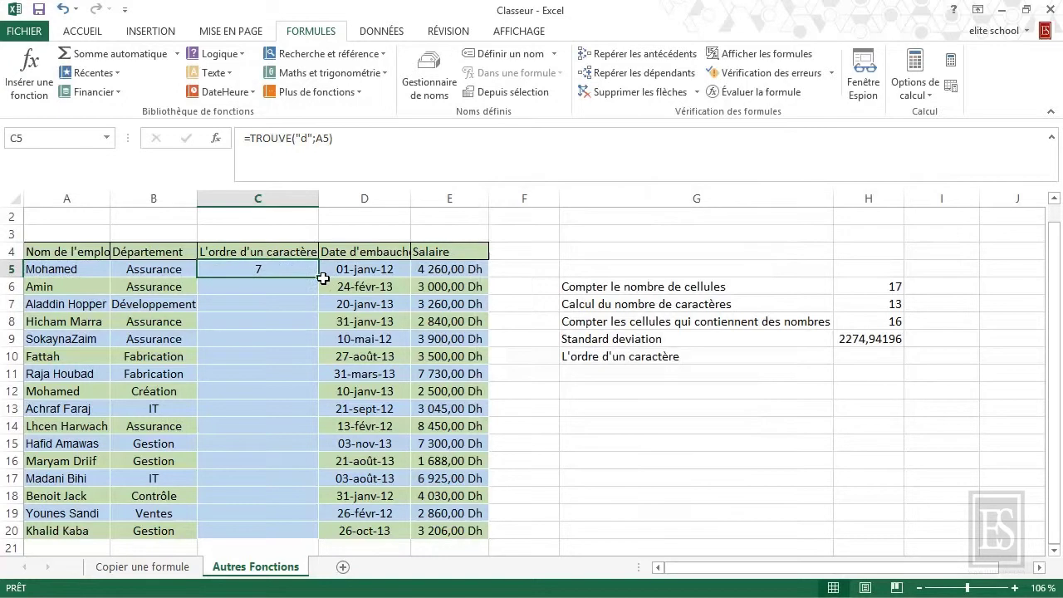
Fill the TROUVE formula from C5 down to C20 and check the copy in C7.
{"action": "left_click_drag", "start_coordinate": [318, 277], "coordinate": [306, 533]}
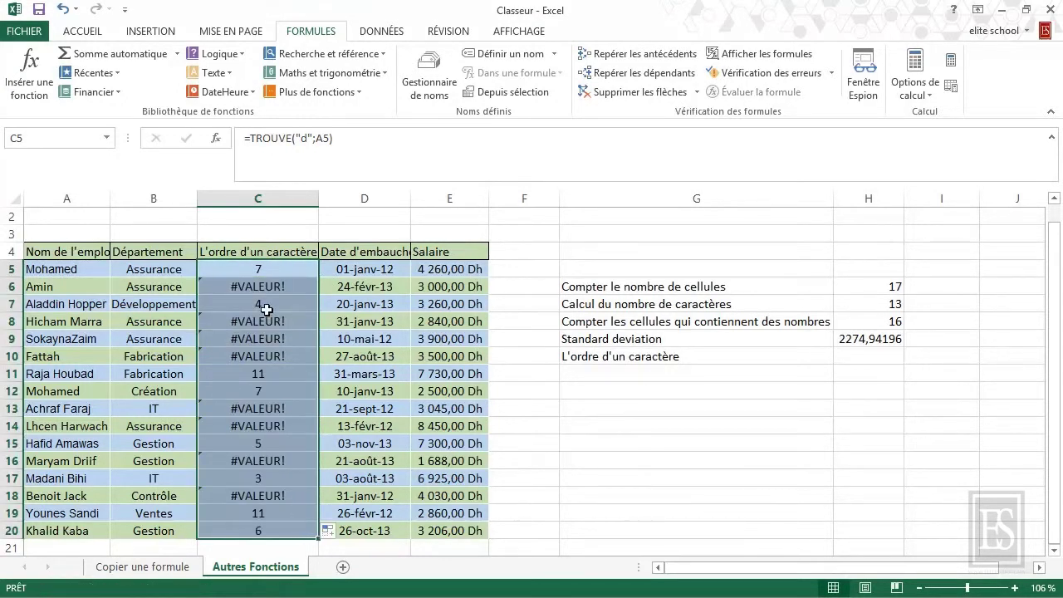
{"action": "left_click", "coordinate": [295, 300]}
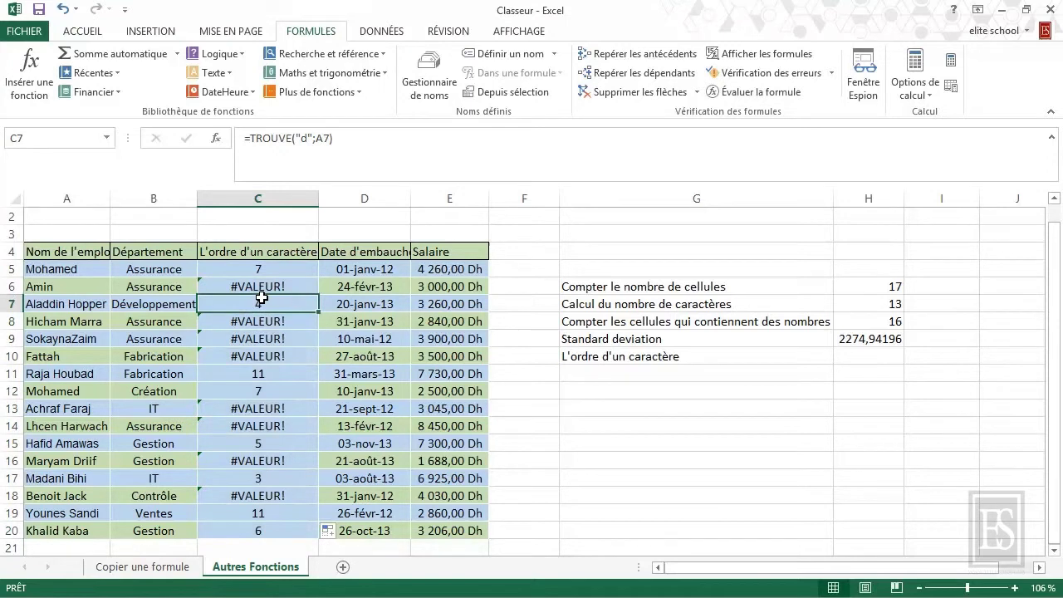